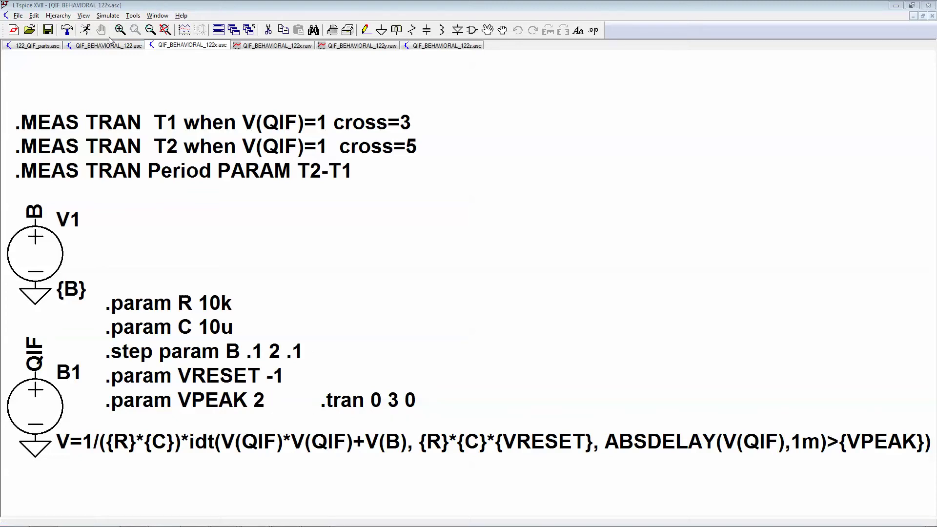
# Step: Run the B-stepped simulation, plot V(qif) for every step, and zoom to 0–500 ms
pyautogui.click(85, 30)
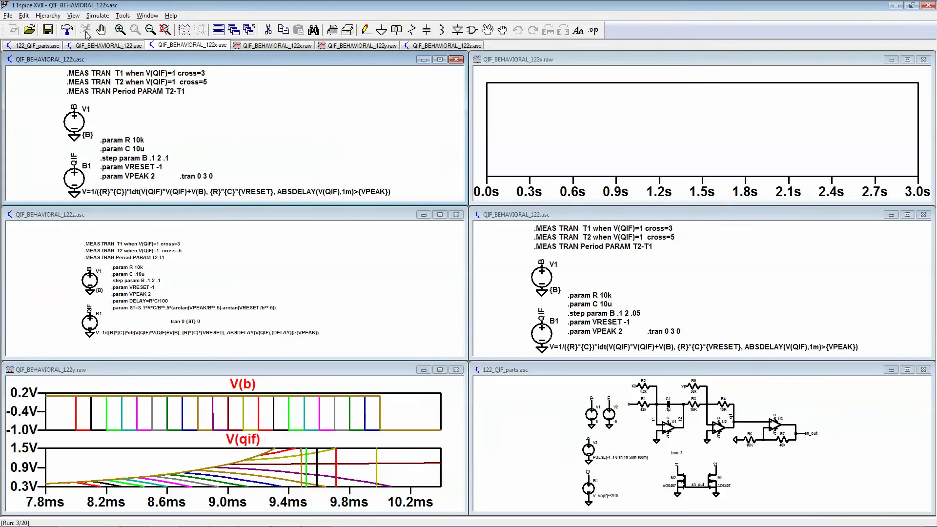
pyautogui.click(184, 31)
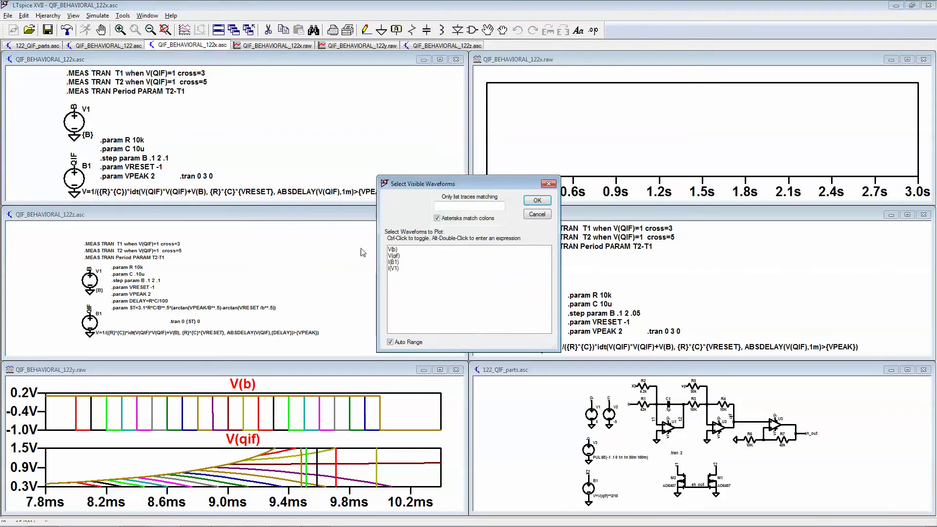
pyautogui.click(394, 256)
pyautogui.click(537, 201)
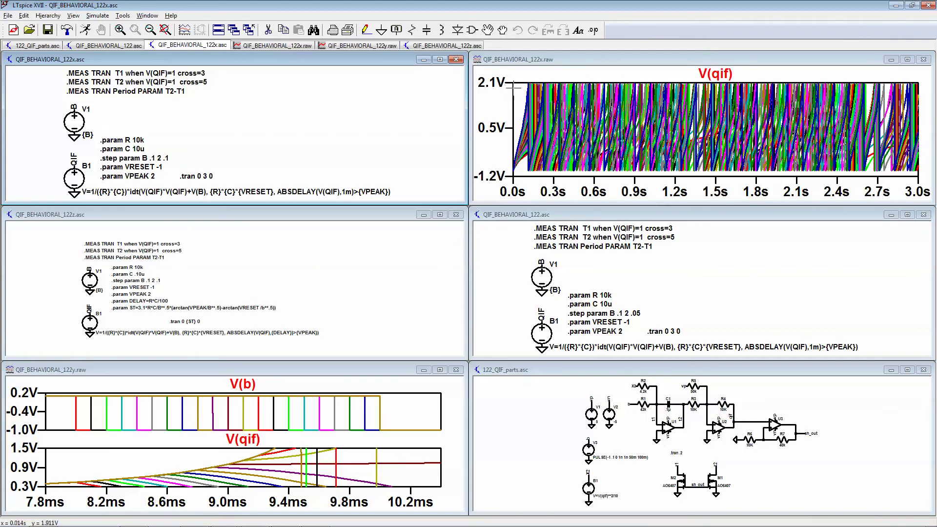
pyautogui.moveTo(514, 87); pyautogui.dragTo(585, 187)
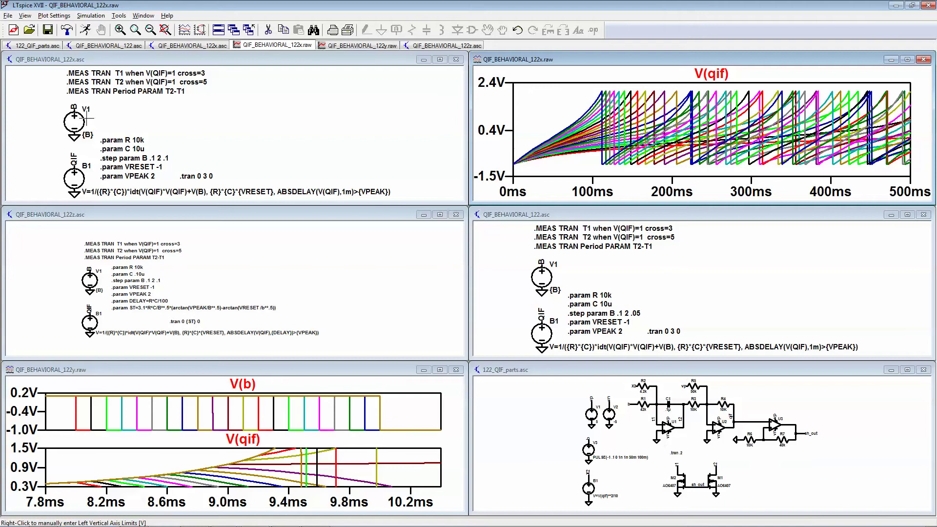
pyautogui.click(27, 16)
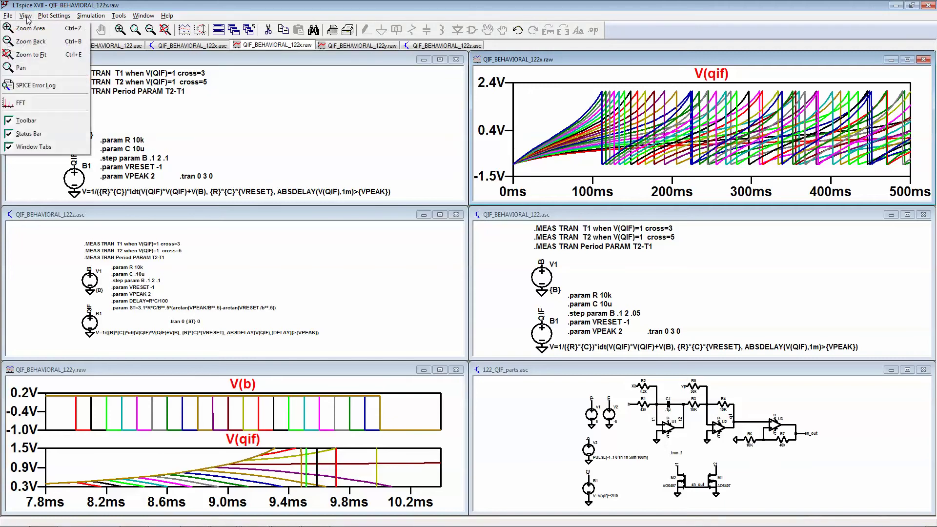
# Step: From the SPICE Error Log, plot the stepped period measurement against B
pyautogui.click(41, 86)
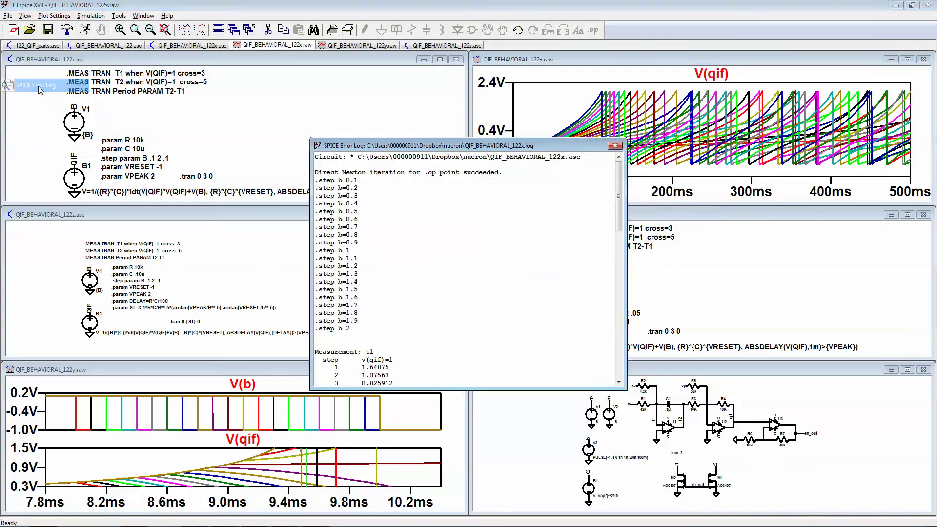
pyautogui.rightClick(379, 213)
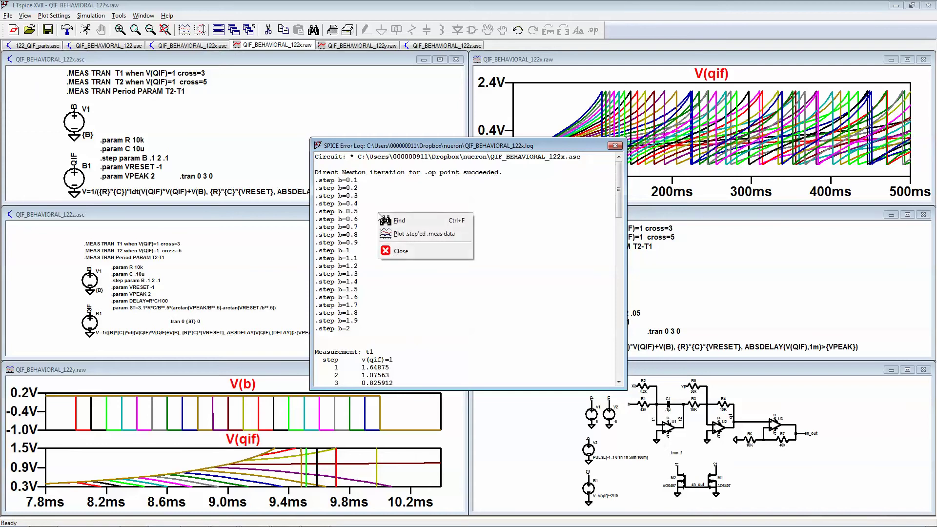
pyautogui.click(407, 242)
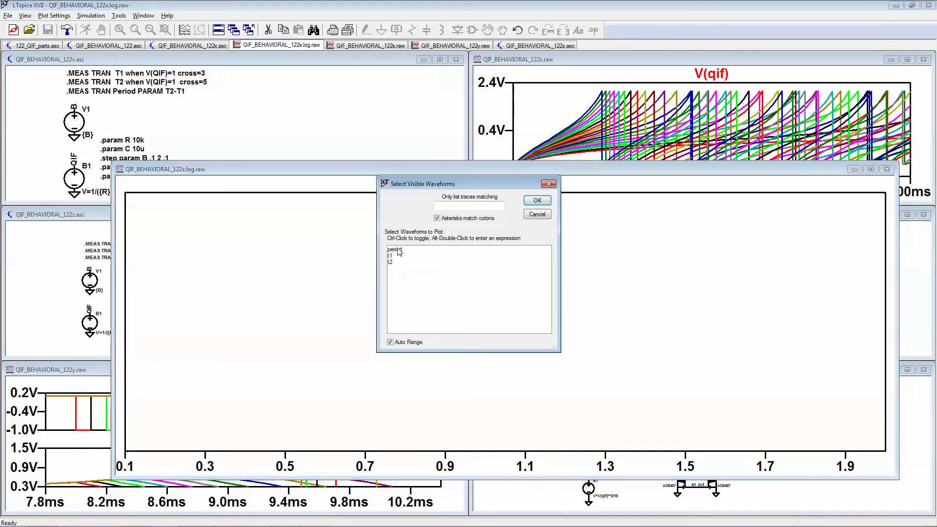
pyautogui.click(397, 249)
pyautogui.click(532, 201)
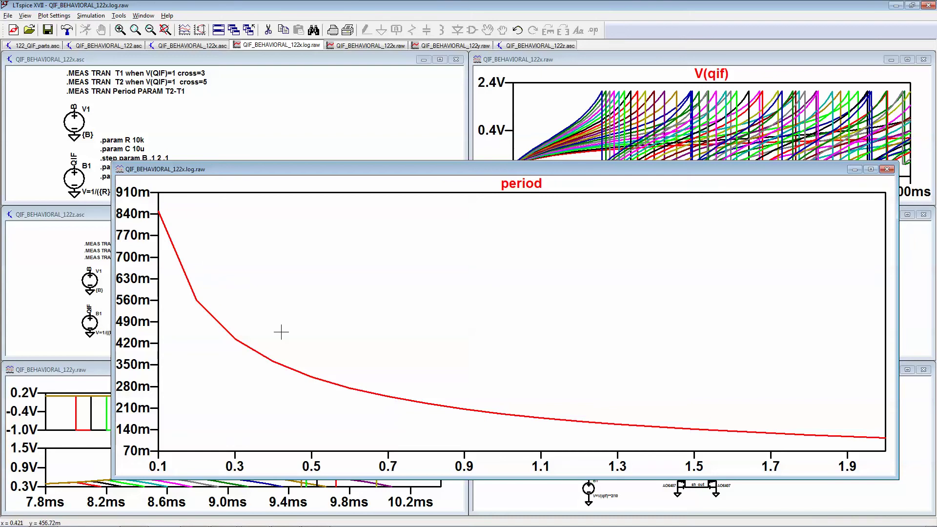
pyautogui.rightClick(518, 185)
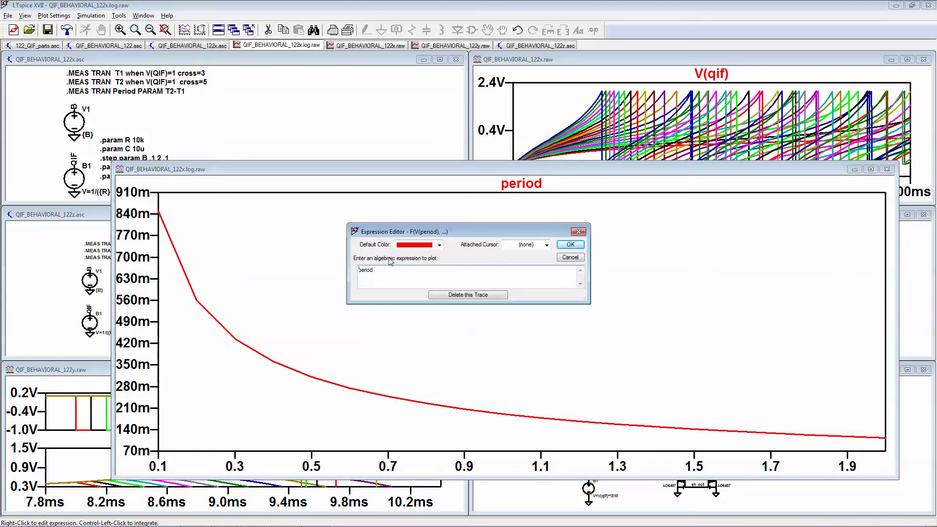
# Step: Change the plotted trace expression to 1/period, then close the log.raw plot window
pyautogui.press('Home')
pyautogui.write('1/')
pyautogui.press('Return')
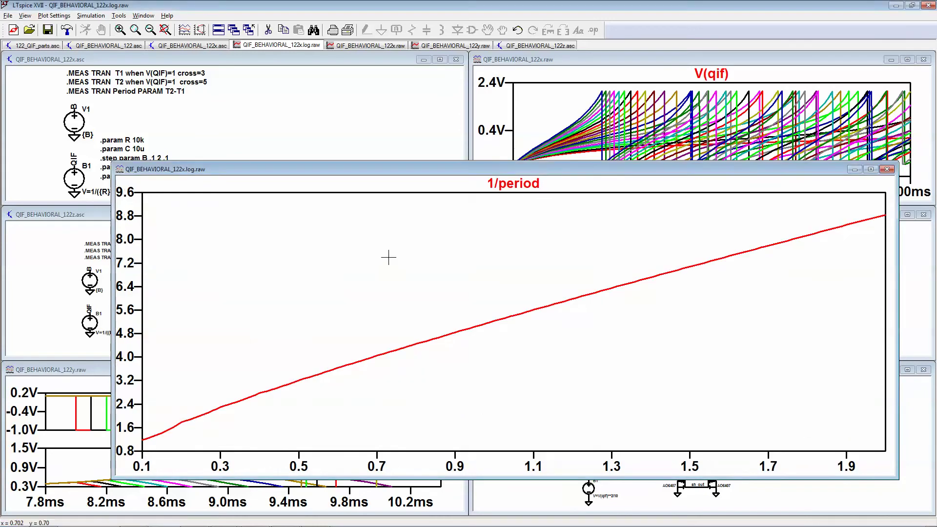
pyautogui.click(887, 169)
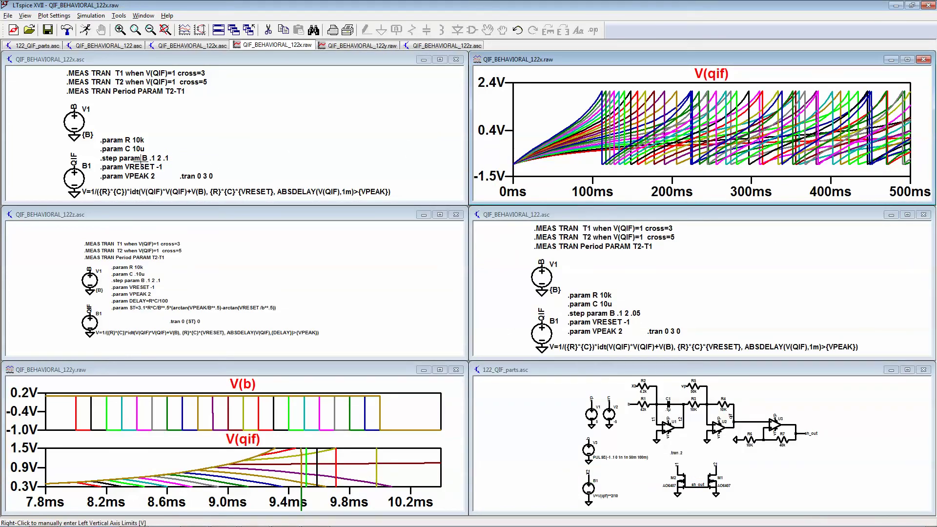
pyautogui.hotkey('alt', 'Tab')
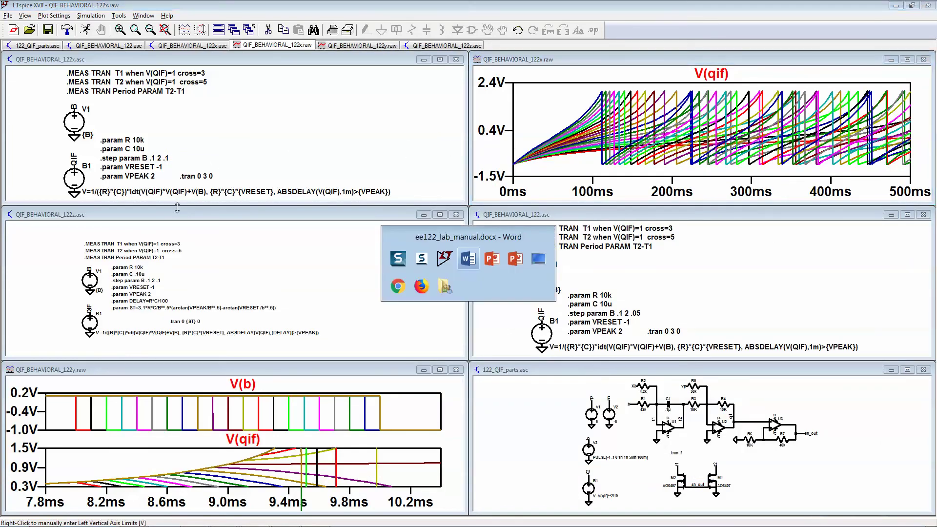
pyautogui.scroll(-5, 284, 269)
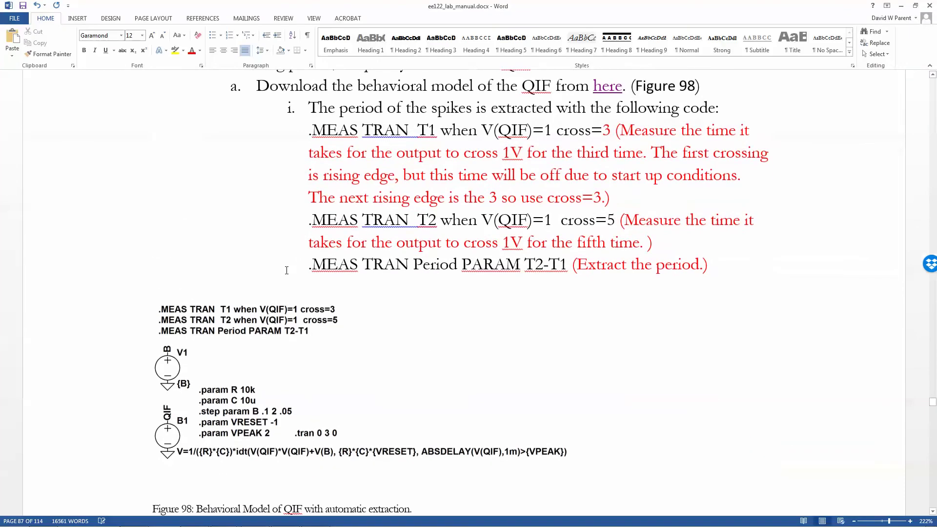
pyautogui.scroll(-10, 287, 271)
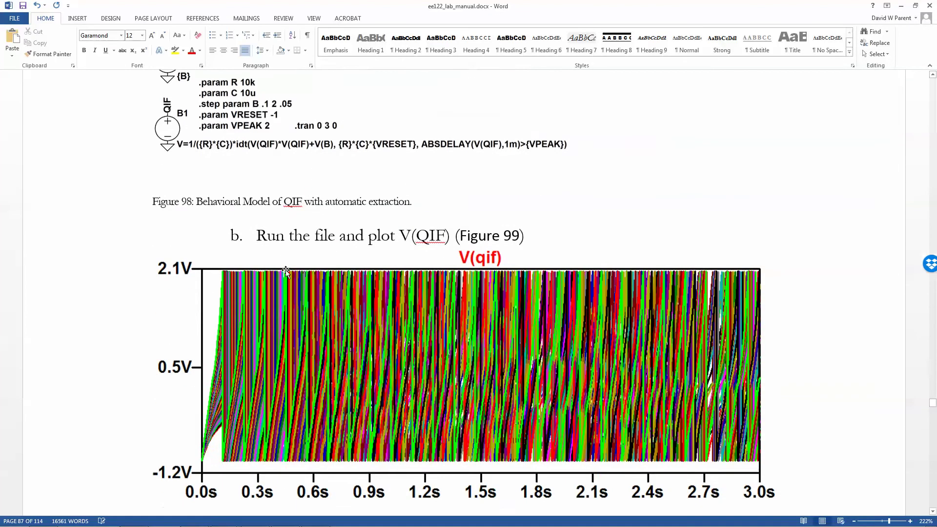
pyautogui.scroll(-15, 286, 269)
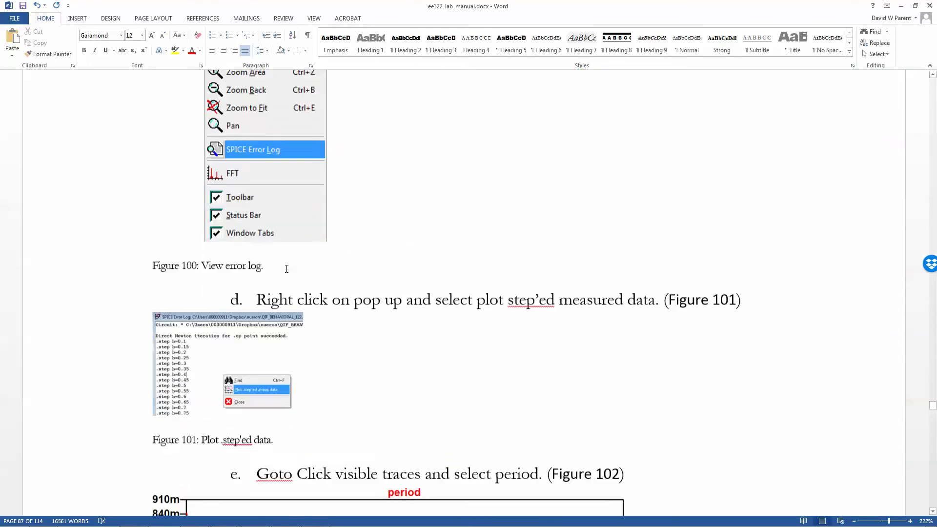
pyautogui.scroll(-8, 288, 271)
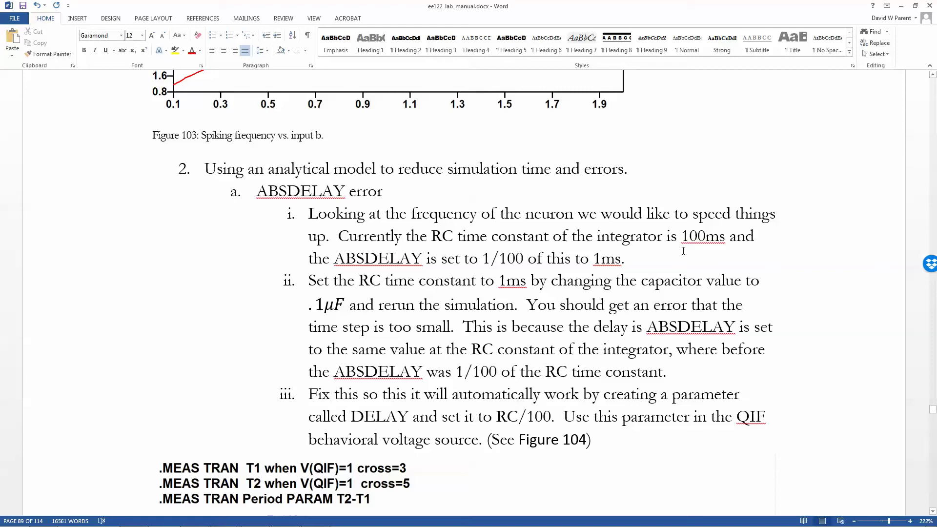
pyautogui.hotkey('alt', 'Tab')
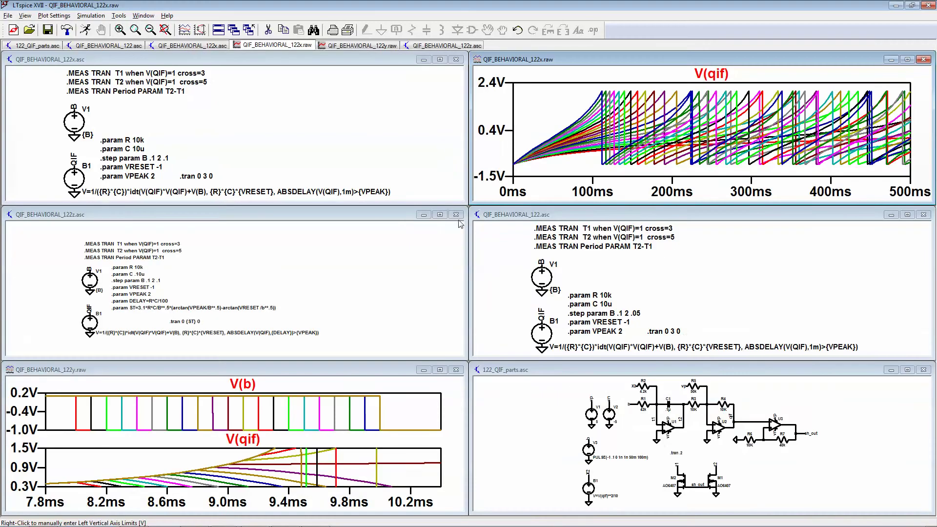
# Step: Edit the .param directive so C is .1u instead of 10u
pyautogui.rightClick(134, 152)
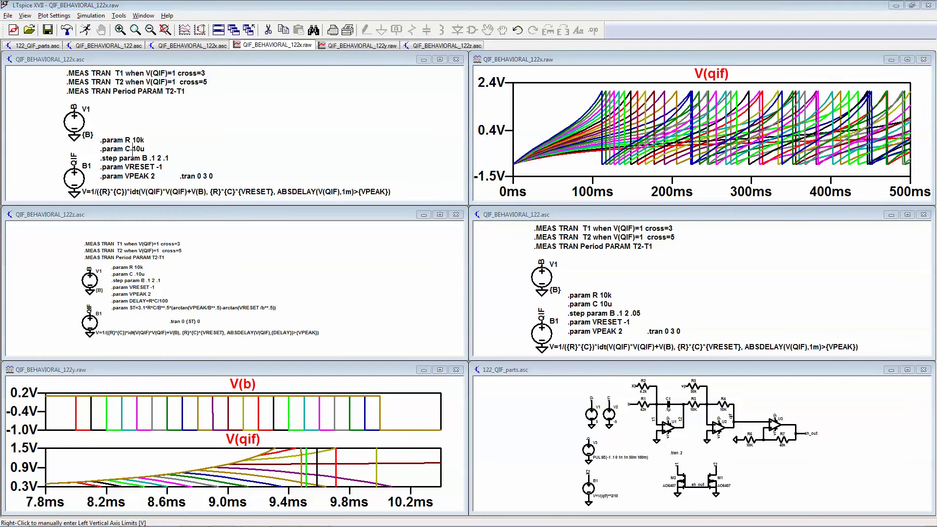
pyautogui.moveTo(419, 308); pyautogui.dragTo(395, 308)
pyautogui.write('.1u')
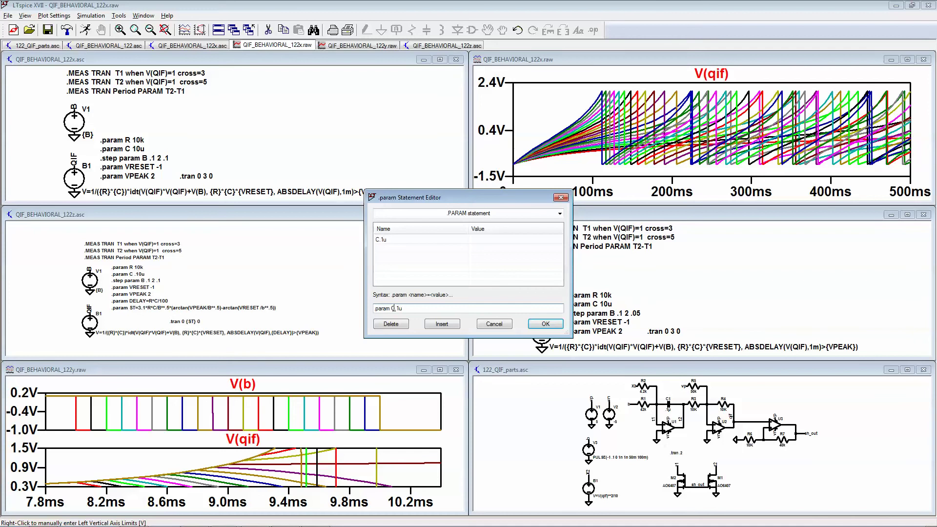
pyautogui.click(495, 324)
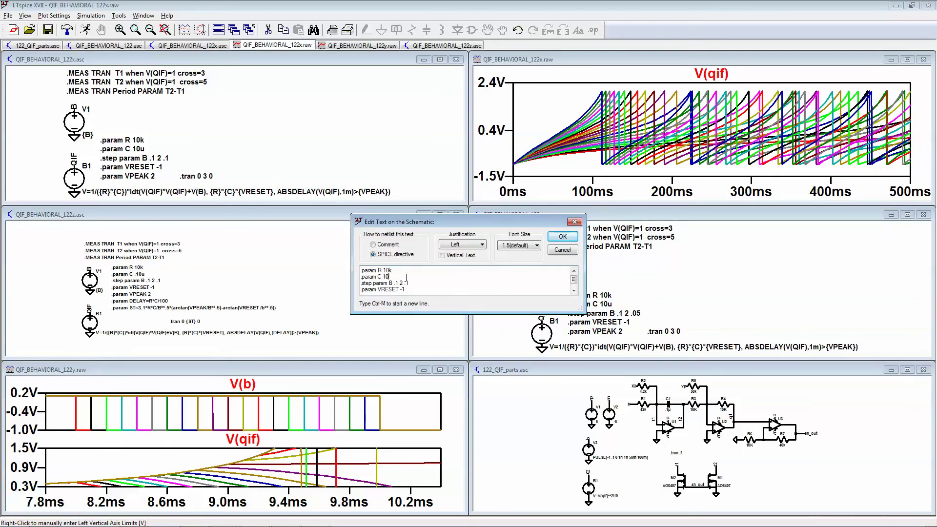
pyautogui.press('BackSpace')
pyautogui.press('BackSpace')
pyautogui.write('.1u')
pyautogui.press('Return')
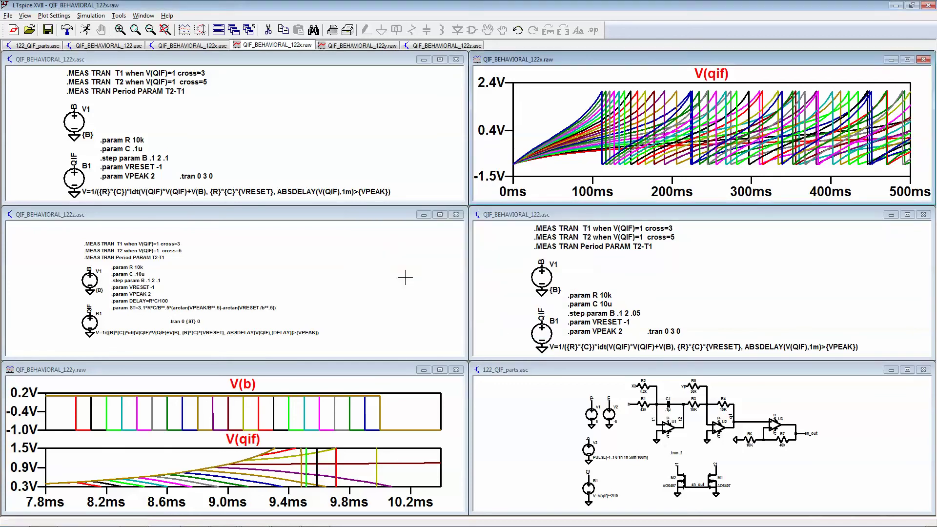
# Step: Rerun with C at .1u, dismiss the time-step-too-small error, and maximize the schematic
pyautogui.click(86, 30)
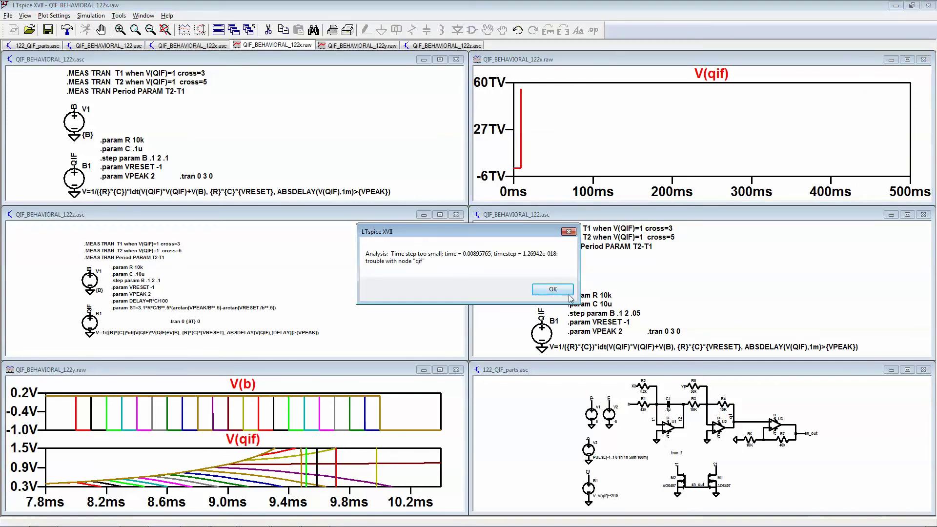
pyautogui.click(553, 289)
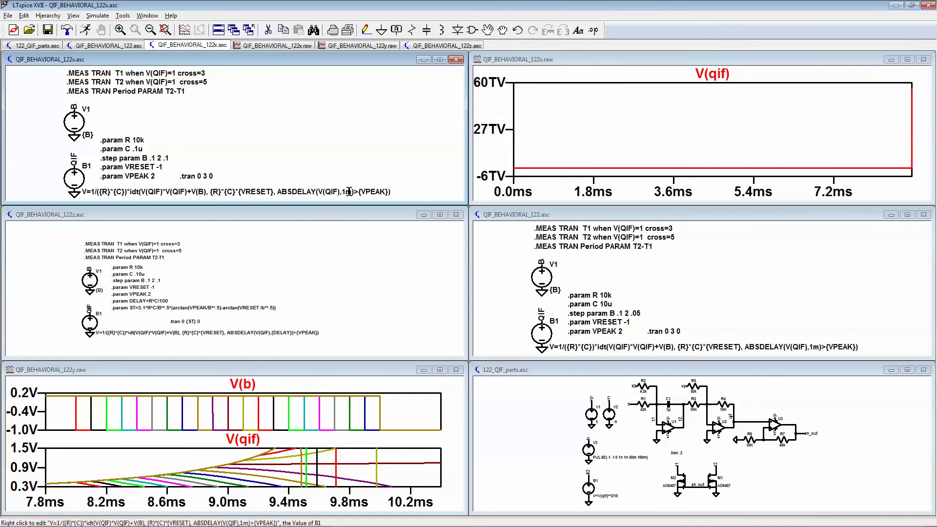
pyautogui.click(440, 59)
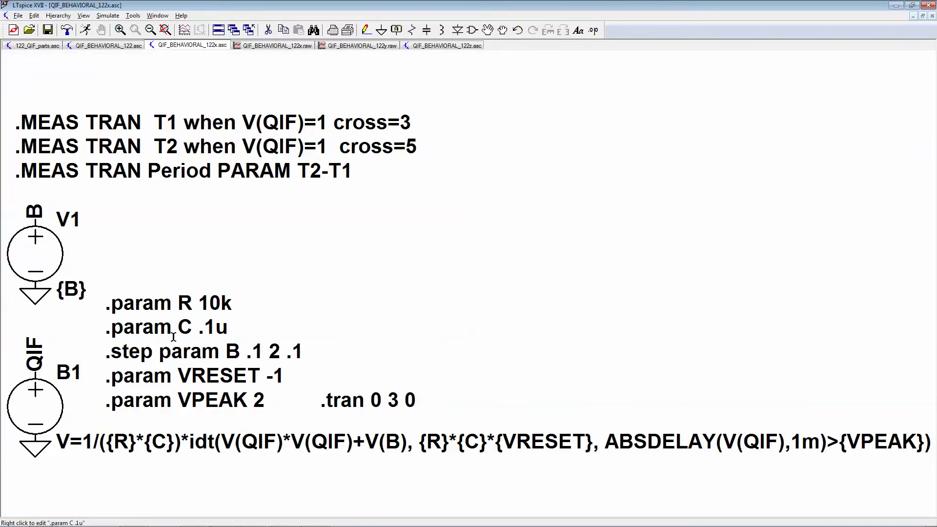
# Step: Move the .param directive block up beside V1
pyautogui.press('F7')
pyautogui.click(161, 339)
pyautogui.click(302, 305)
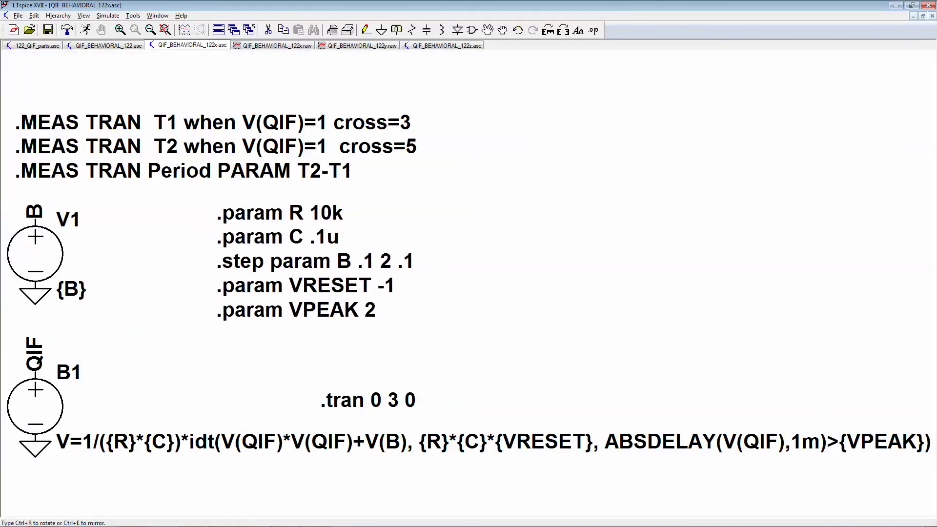
pyautogui.rightClick(305, 284)
# Step: Add the line .param delay=R*C/100 below .param VPEAK 2
pyautogui.rightClick(312, 279)
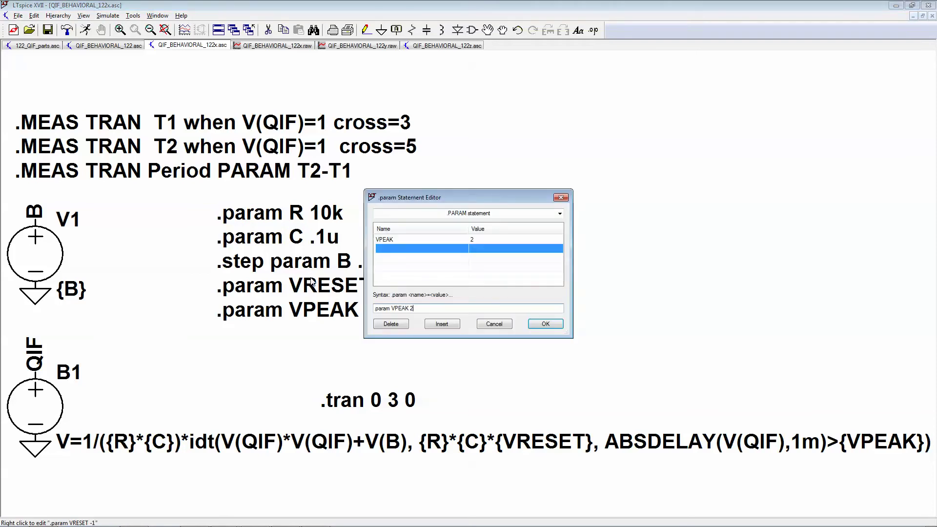
pyautogui.click(494, 324)
pyautogui.click(439, 289)
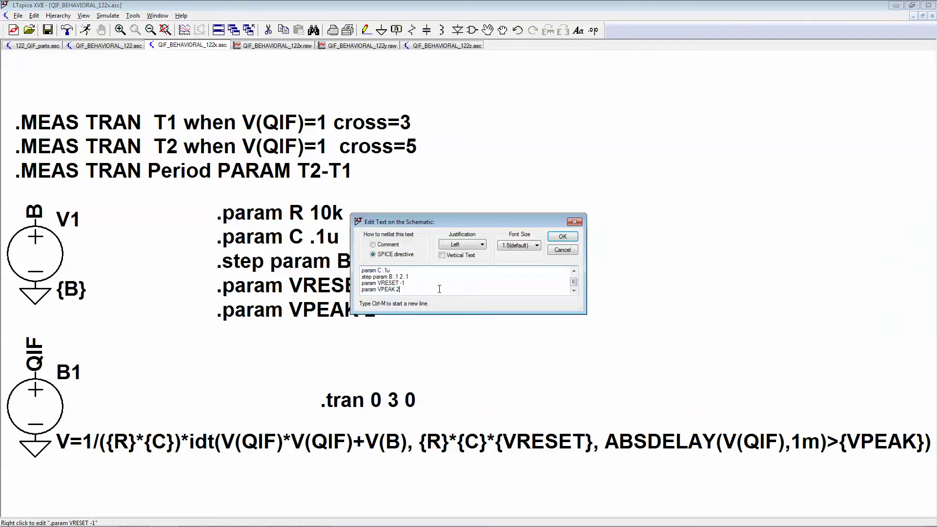
pyautogui.hotkey('ctrl', 'm')
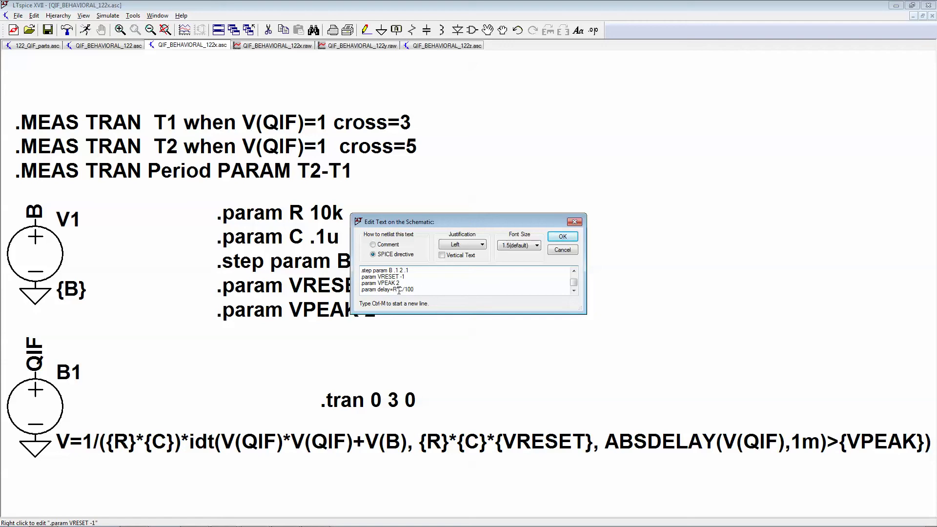
pyautogui.click(563, 236)
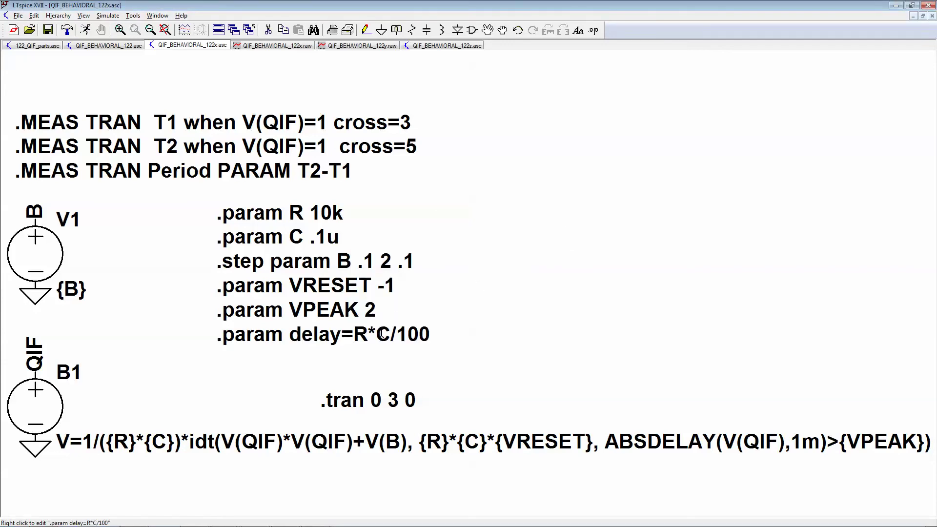
pyautogui.rightClick(789, 442)
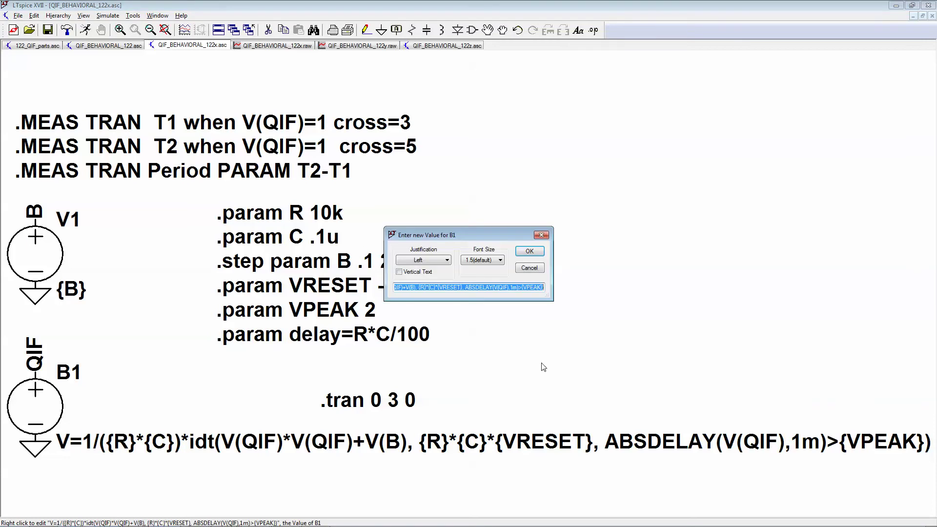
# Step: Replace B1's fixed 1m ABSDELAY with {delay} and rerun the simulation
pyautogui.click(503, 287)
pyautogui.moveTo(518, 288); pyautogui.dragTo(515, 288)
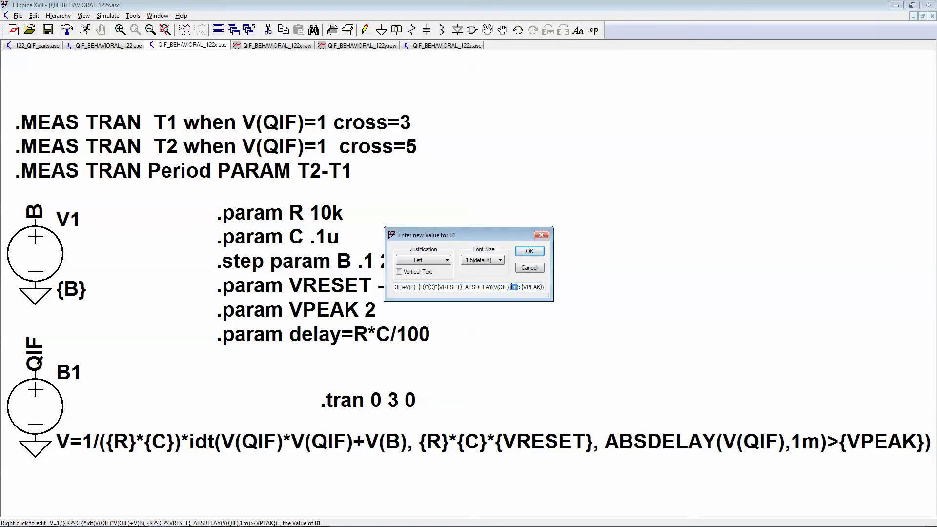
pyautogui.write('{}')
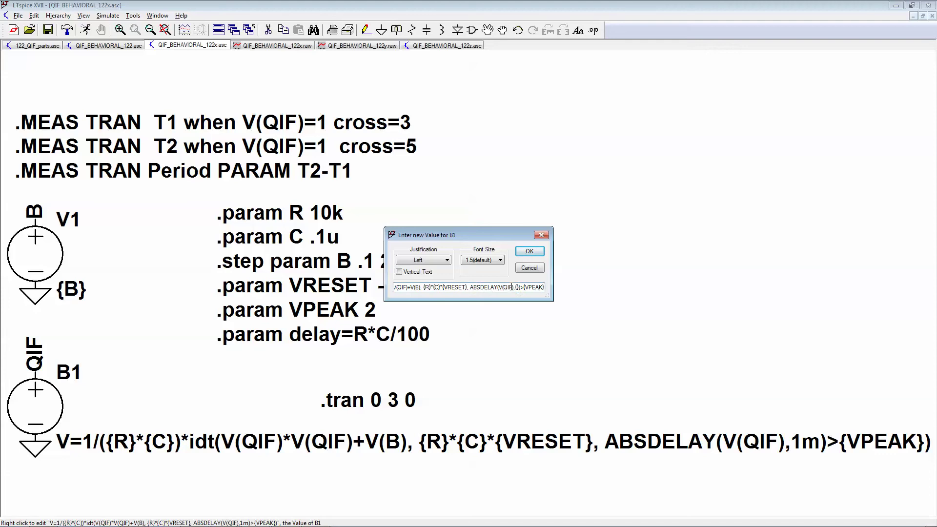
pyautogui.write('delay')
pyautogui.click(521, 250)
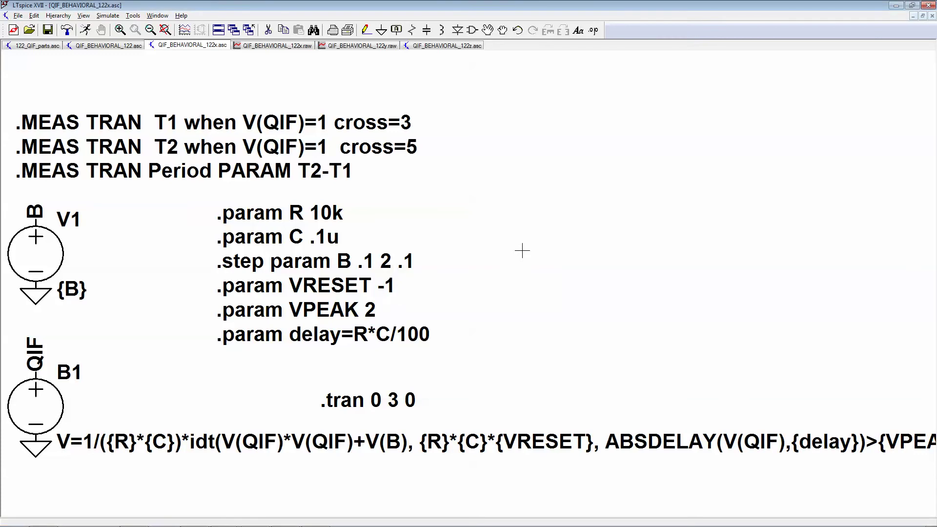
pyautogui.click(90, 33)
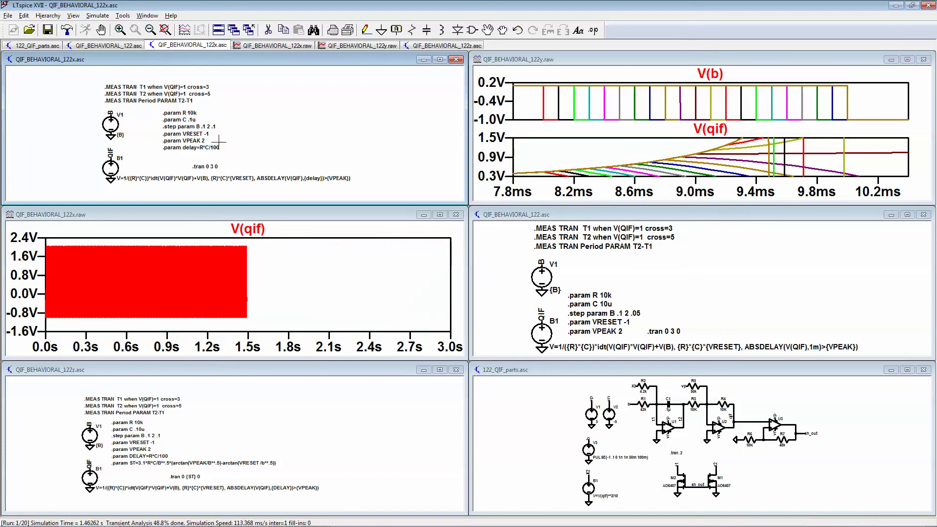
# Step: Halt the simulation and maximize the QIF_BEHAVIORAL_122x schematic window
pyautogui.click(102, 30)
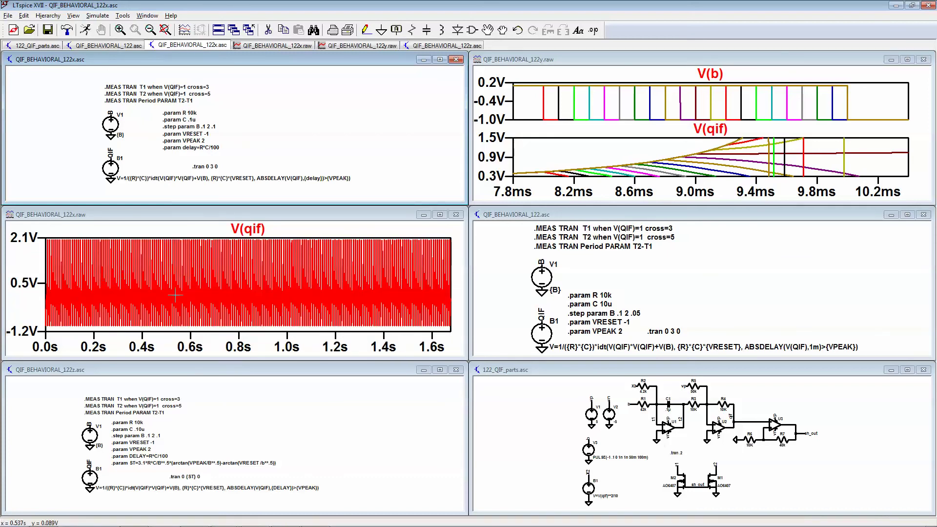
pyautogui.click(440, 59)
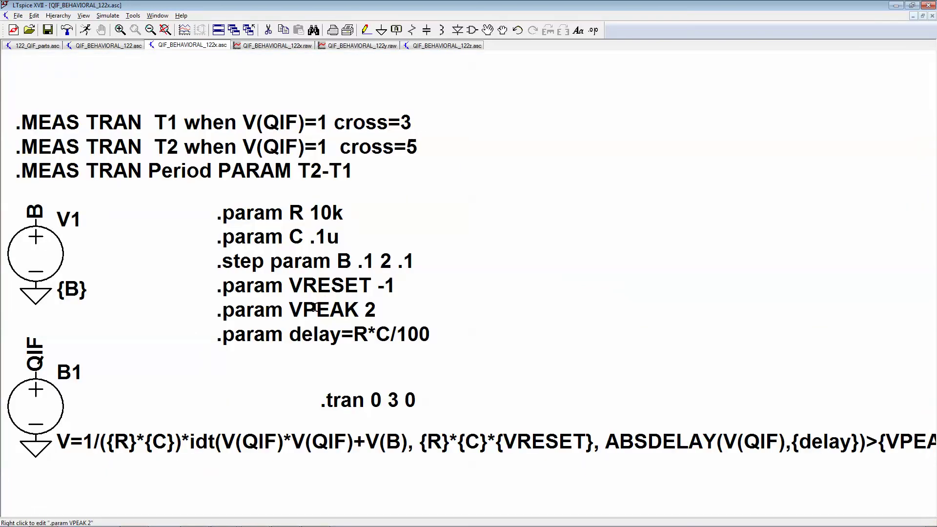
# Step: Cancel out of the .param editors unchanged, then show the QIF_BEHAVIORAL_122y.raw waveforms
pyautogui.rightClick(287, 291)
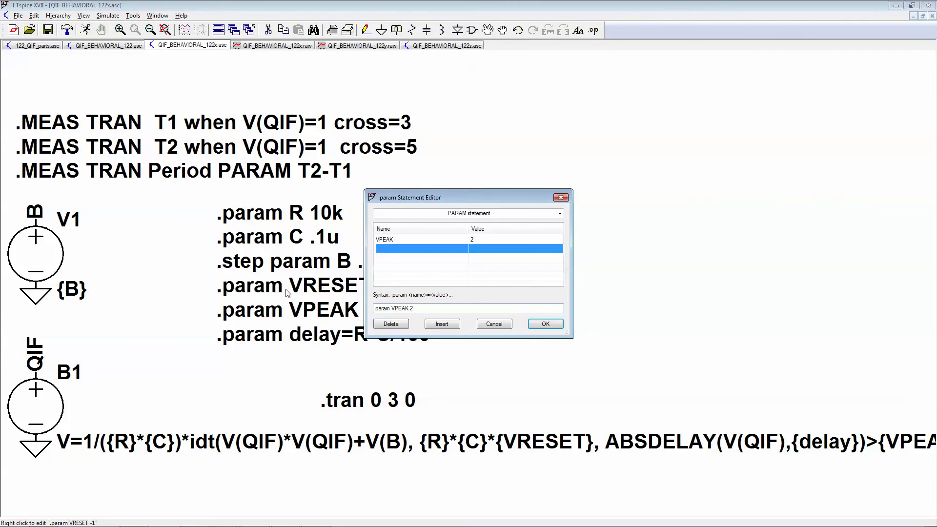
pyautogui.click(483, 327)
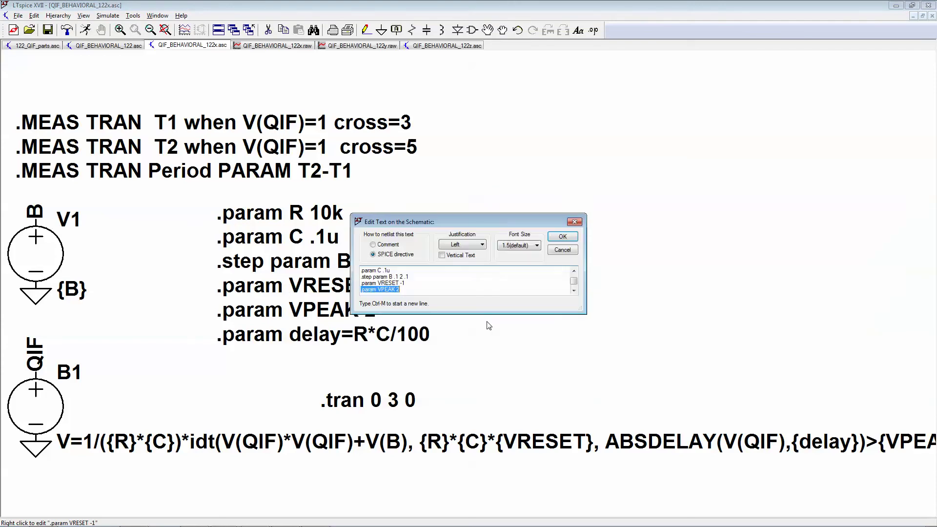
pyautogui.click(562, 251)
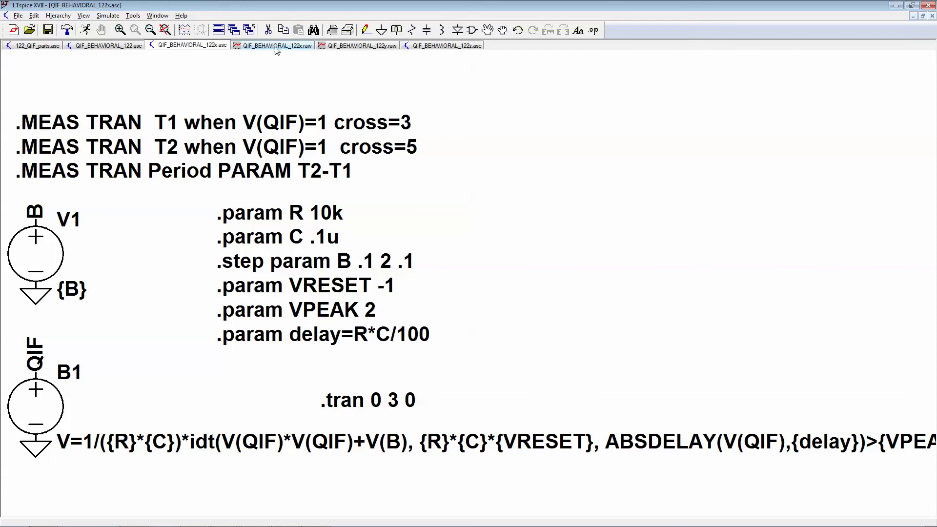
pyautogui.click(340, 45)
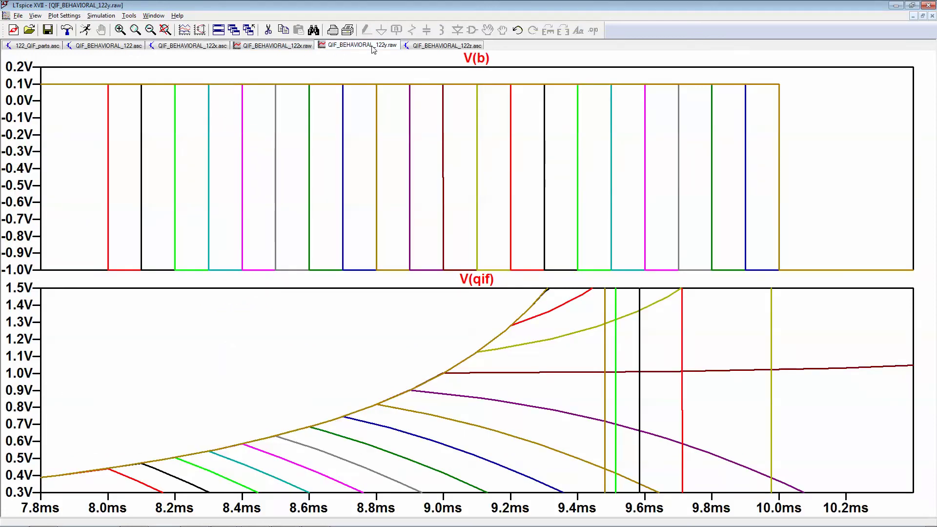
# Step: Switch to the QIF_BEHAVIORAL_122z.asc schematic with .tran 0 {ST} 0 and run it
pyautogui.click(416, 46)
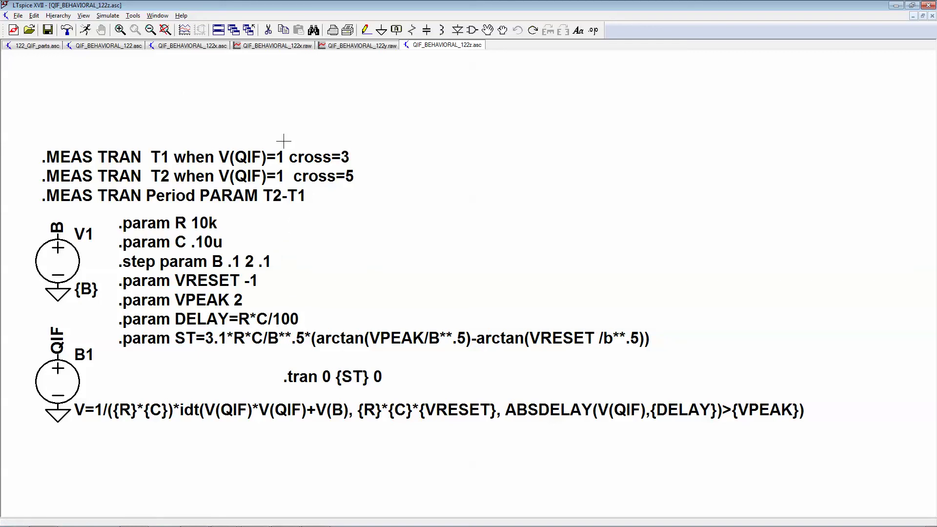
pyautogui.click(86, 30)
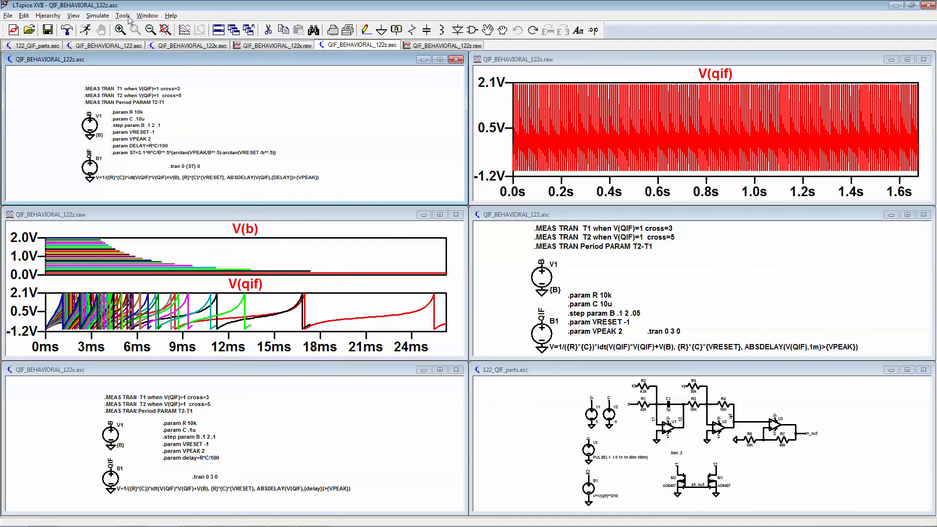
# Step: Review the .tran 0 {ST} 0 analysis settings and close them without changes
pyautogui.click(25, 17)
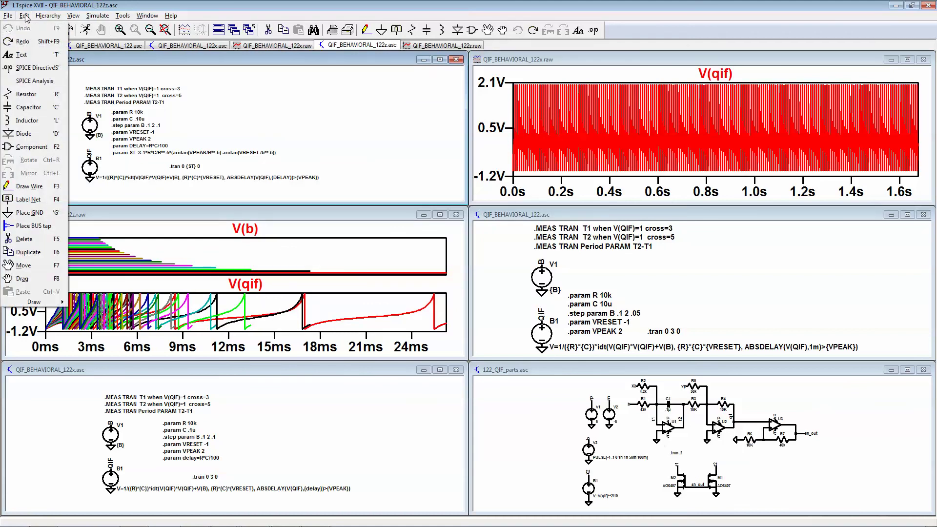
pyautogui.click(40, 84)
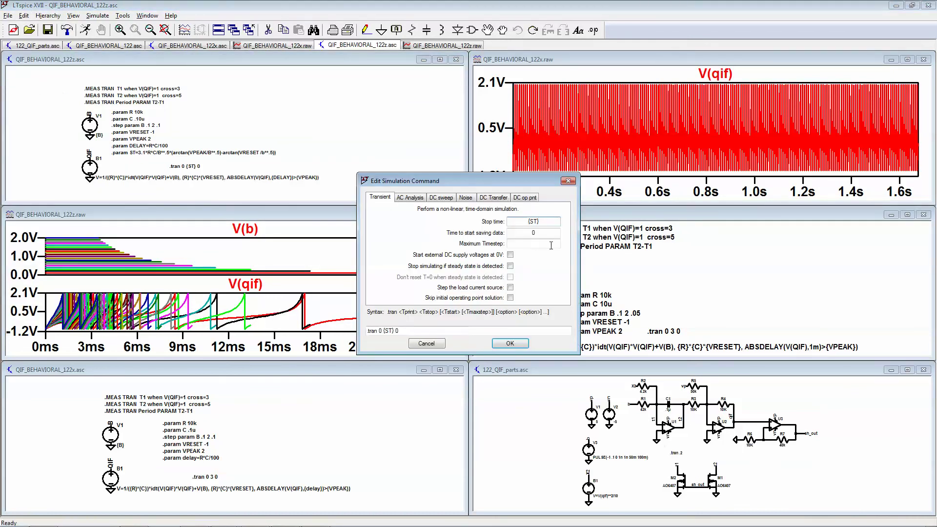
pyautogui.click(426, 344)
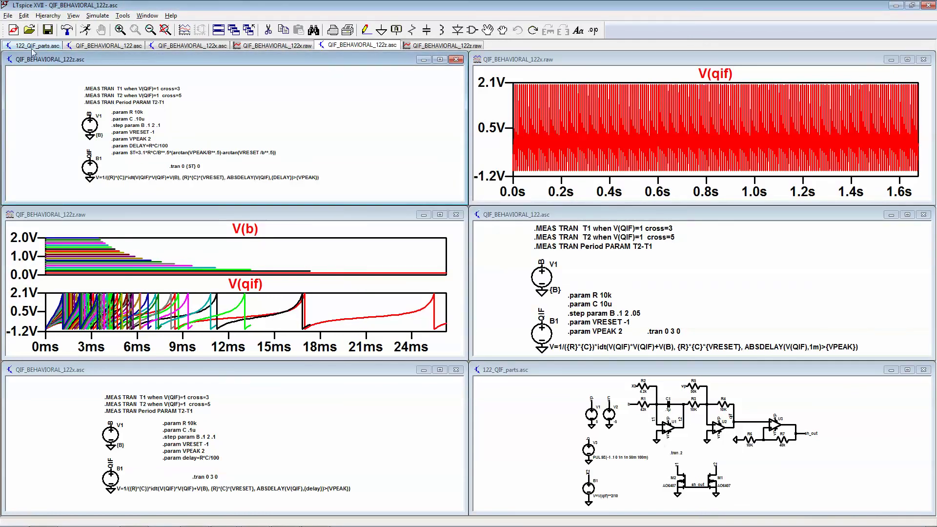
# Step: Open the SPICE error log for the 122z run's B steps and measurements
pyautogui.click(78, 218)
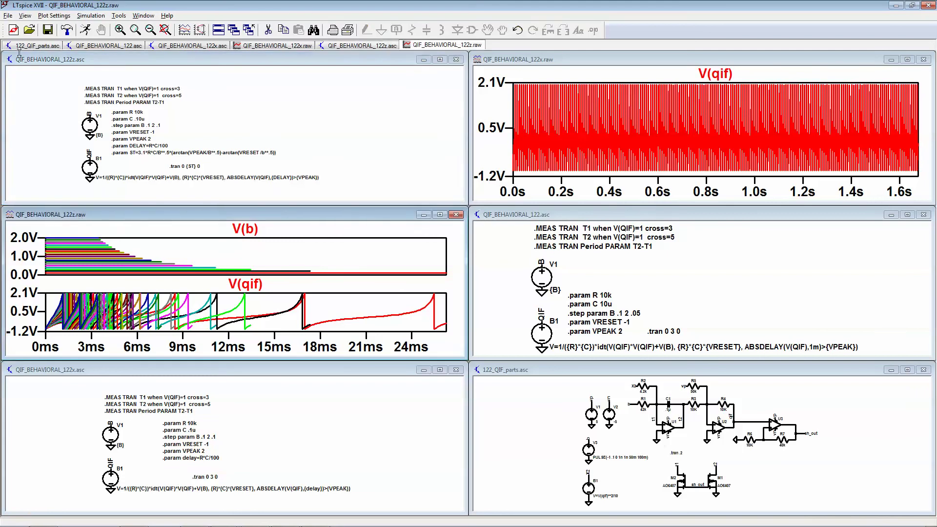
pyautogui.click(26, 16)
pyautogui.click(39, 87)
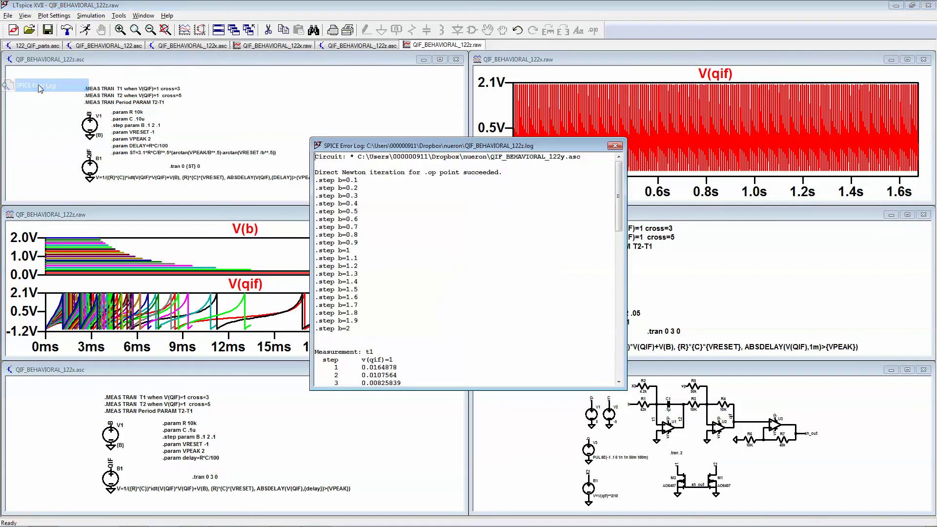
# Step: Plot the stepped period measurement against B from the error log
pyautogui.rightClick(409, 201)
pyautogui.click(438, 230)
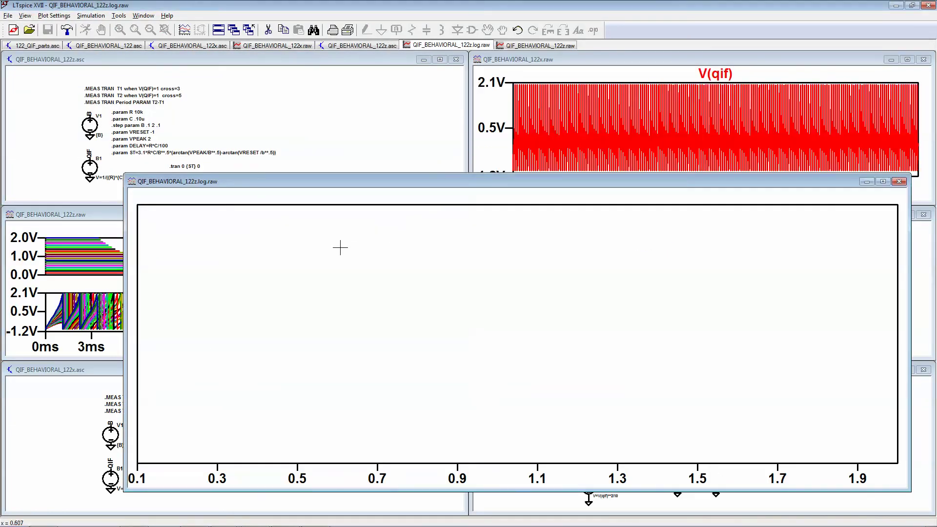
pyautogui.click(185, 31)
pyautogui.click(413, 250)
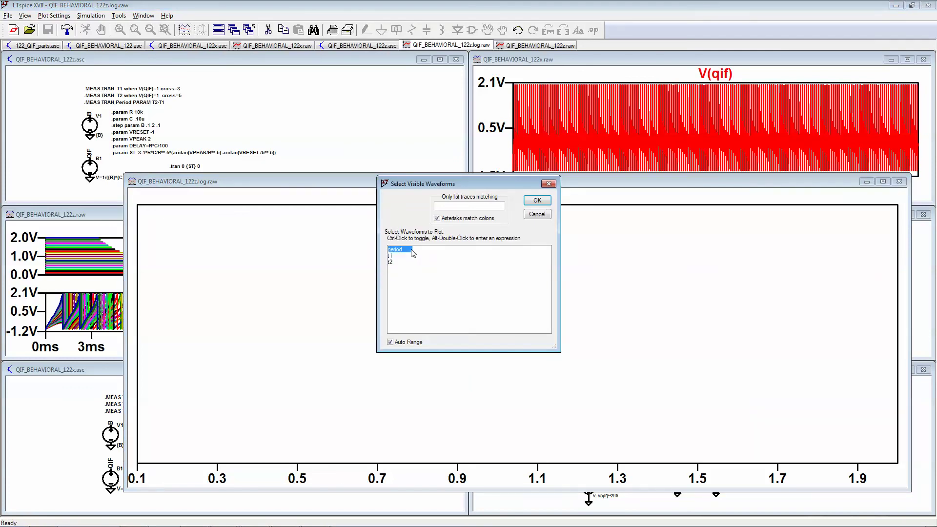
pyautogui.click(536, 201)
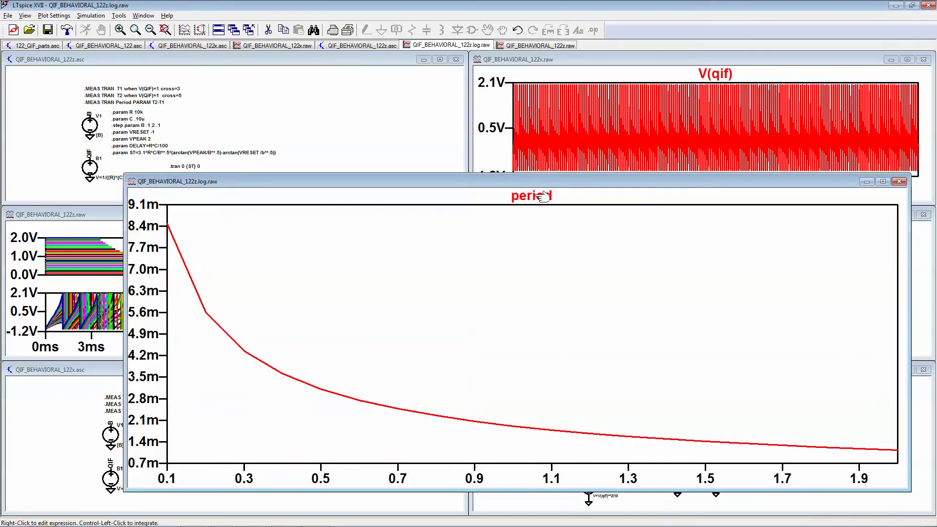
# Step: Change the trace expression to 1/period, then close the plot window
pyautogui.rightClick(536, 198)
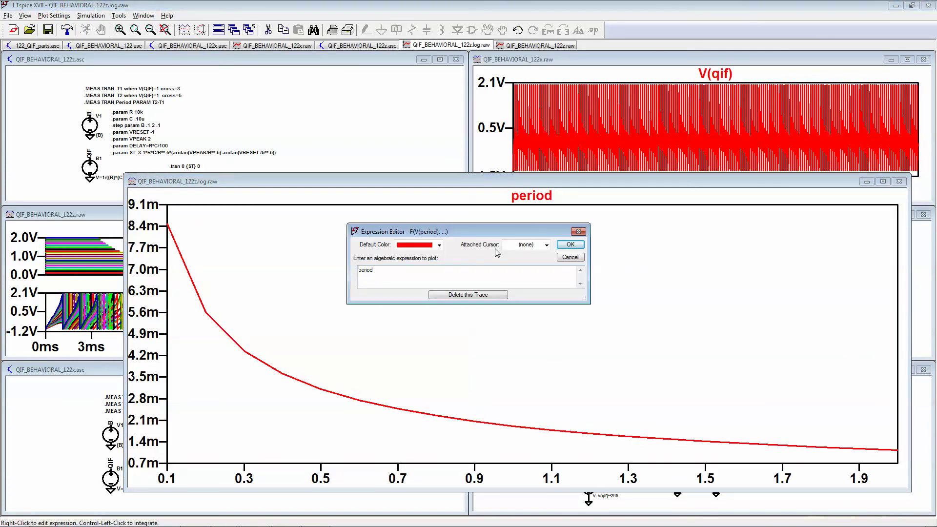
pyautogui.write('1/')
pyautogui.press('Return')
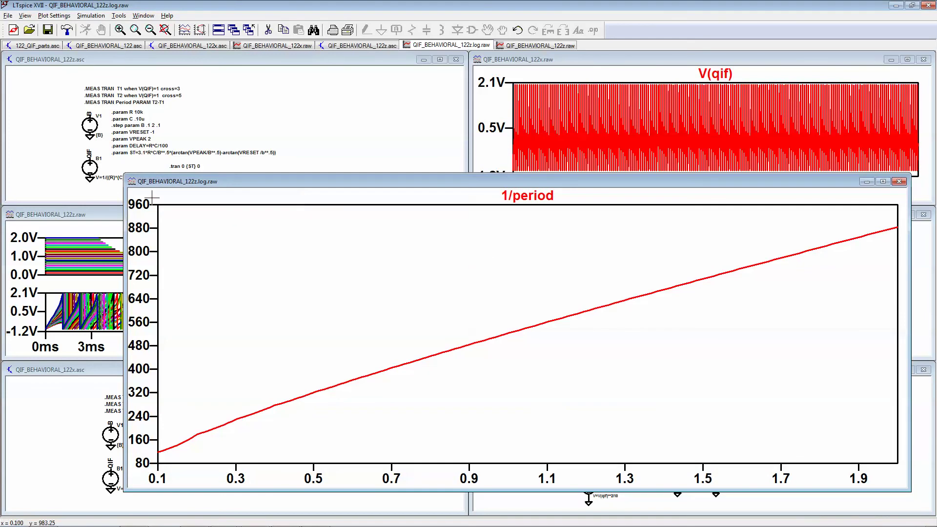
pyautogui.click(901, 185)
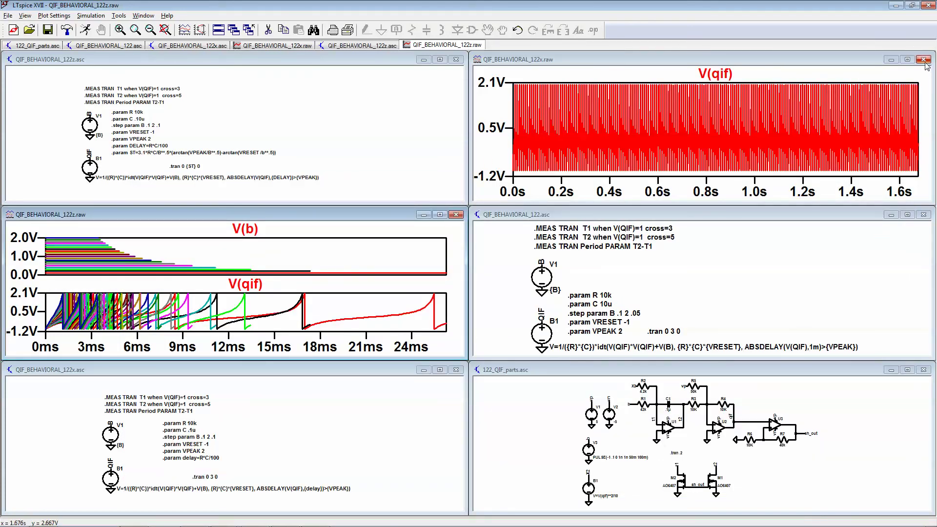
# Step: Maximize the QIF_BEHAVIORAL_122z schematic and rerun its simulation
pyautogui.click(440, 60)
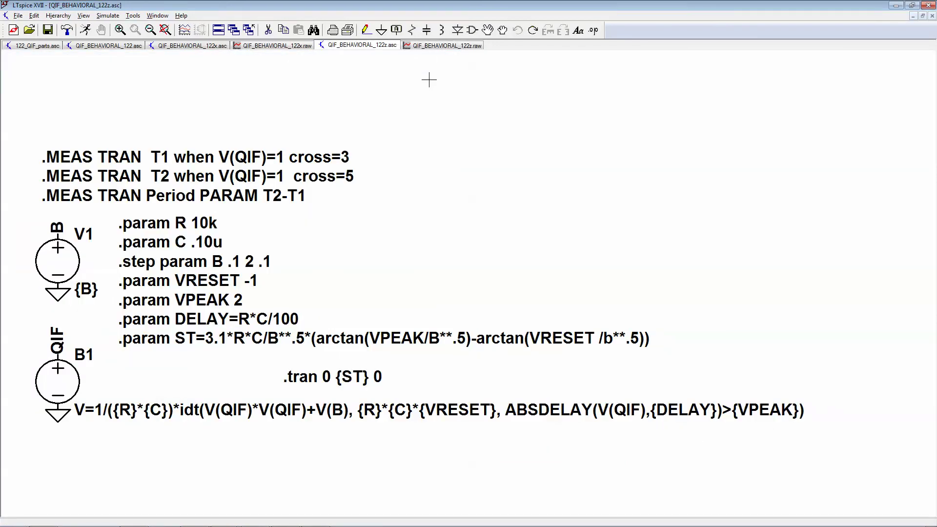
pyautogui.click(87, 31)
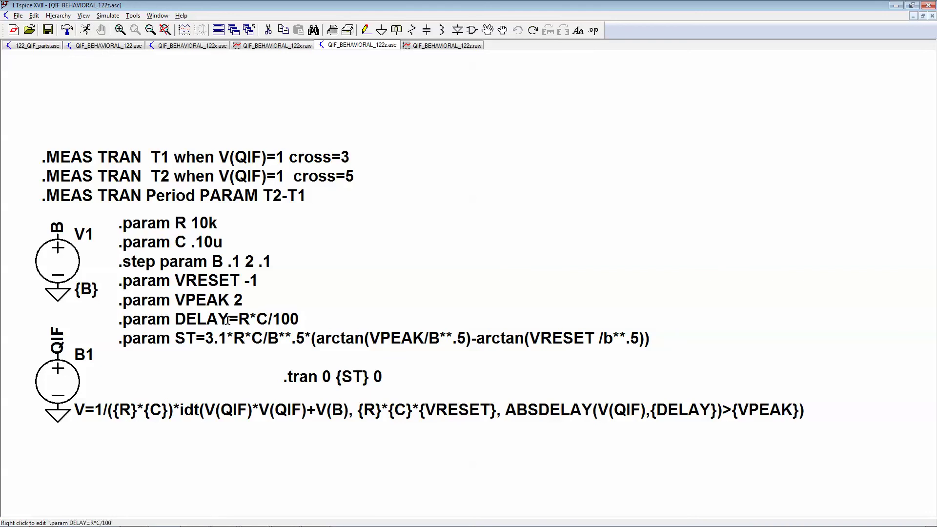